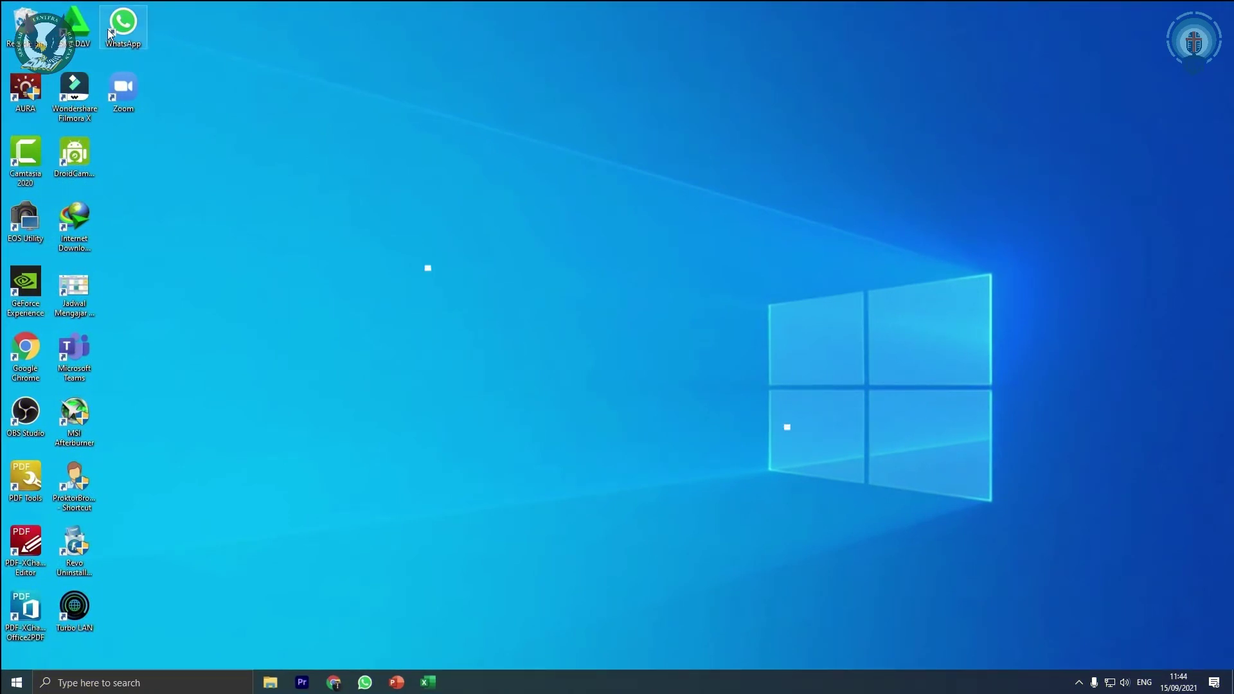
Empty the Recycle Bin on the desktop and confirm the permanent deletion of its contents.
right_click(25, 26)
click(90, 48)
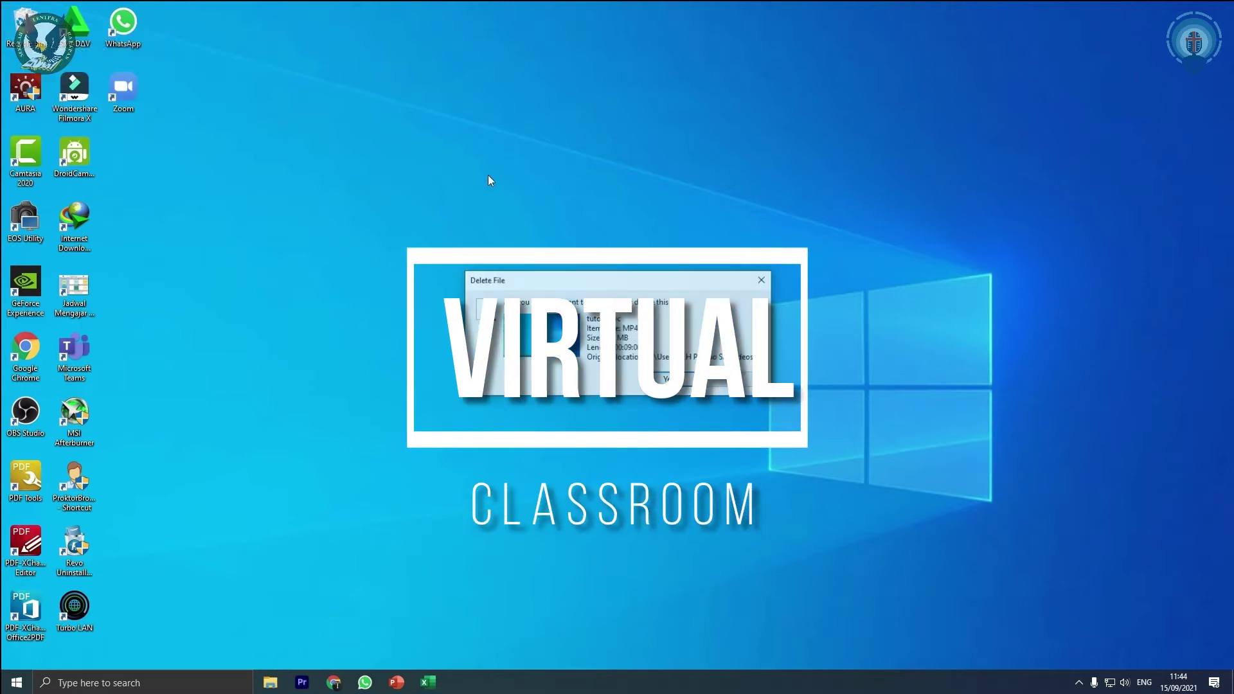
click(678, 409)
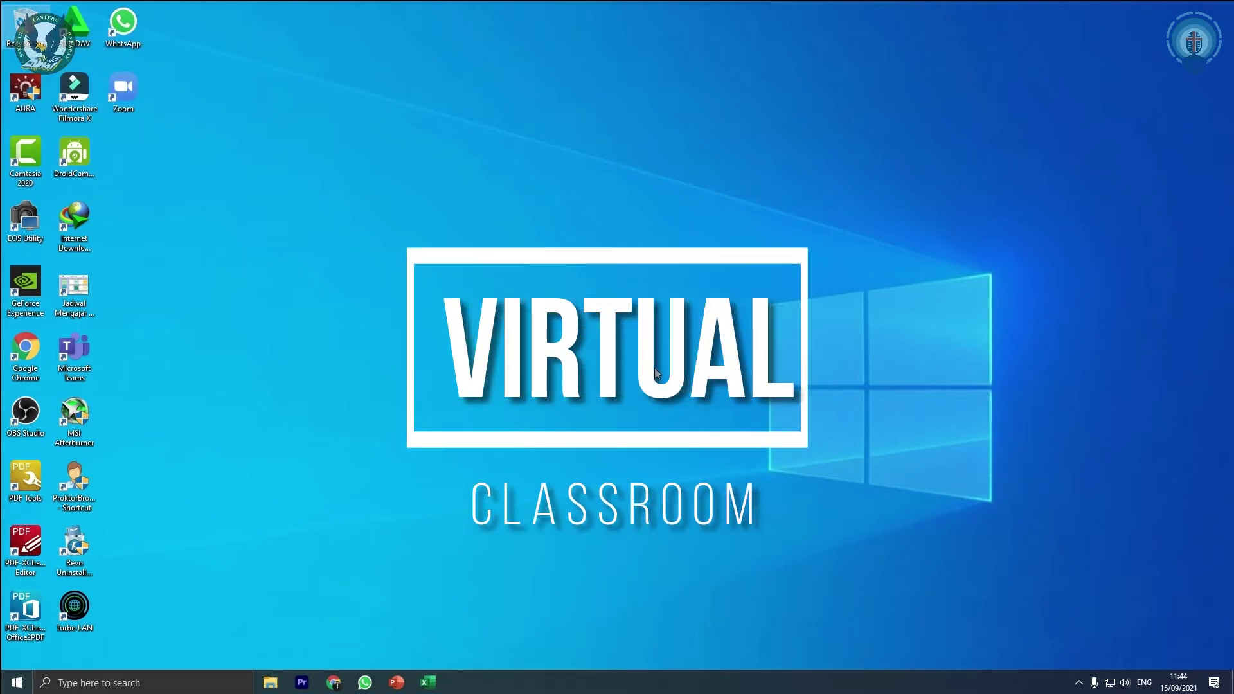
Switch to the virtual classroom presentation in Google Slides and examine the slide's background, blackboard, board text box and desk.
key(alt+Tab)
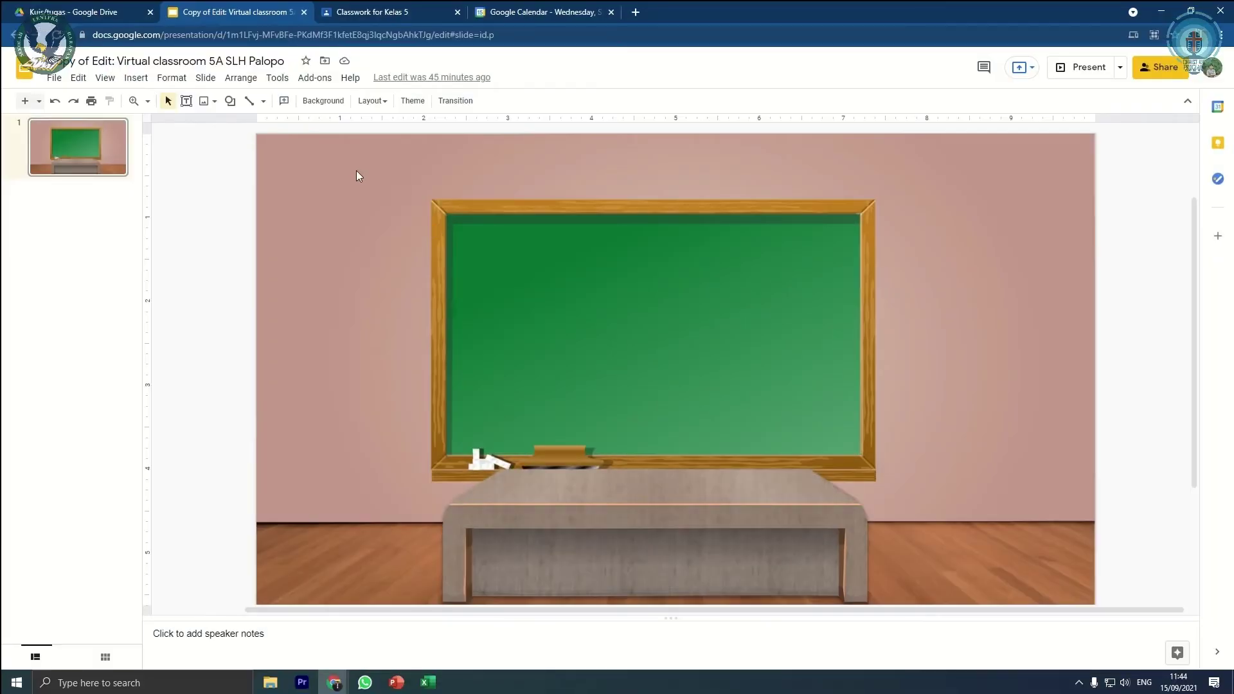
drag(347, 153, 350, 217)
click(692, 203)
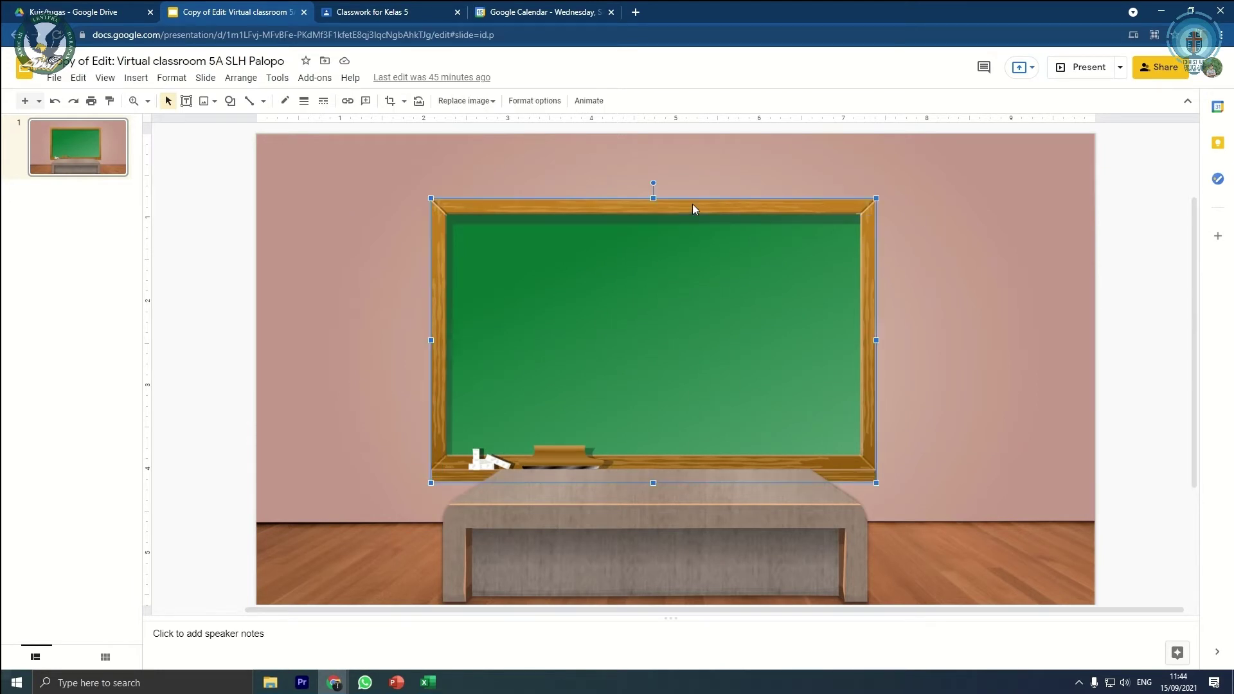
click(699, 291)
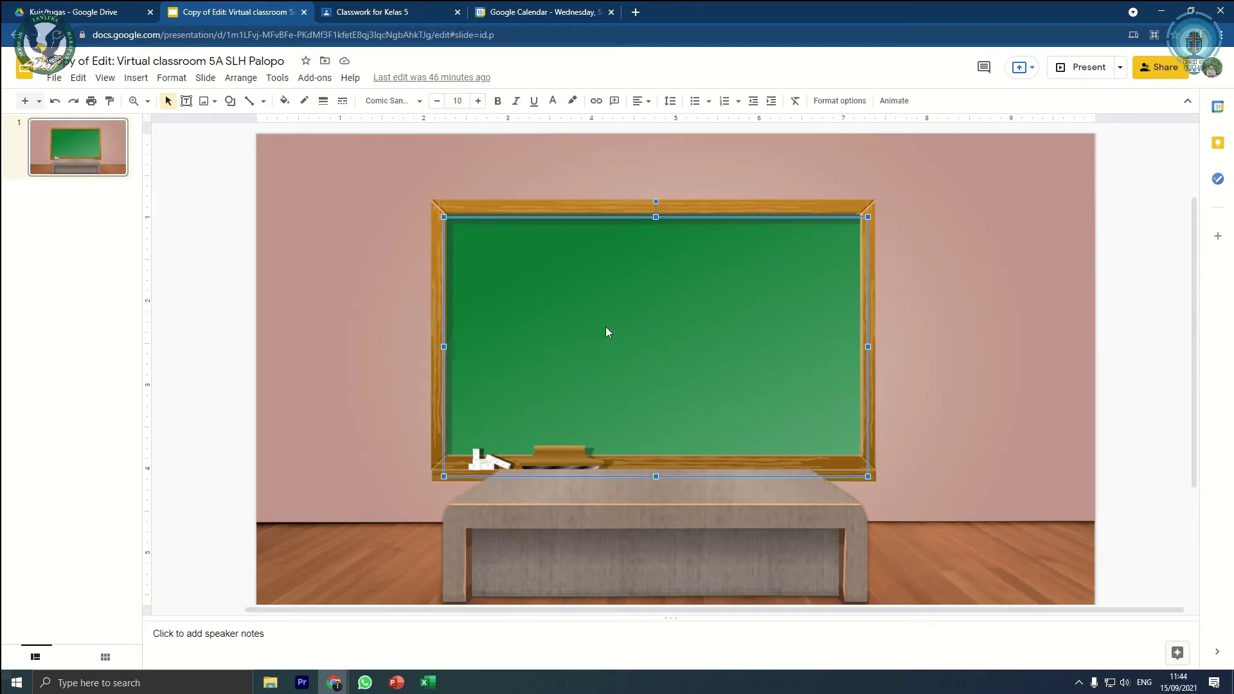
click(689, 501)
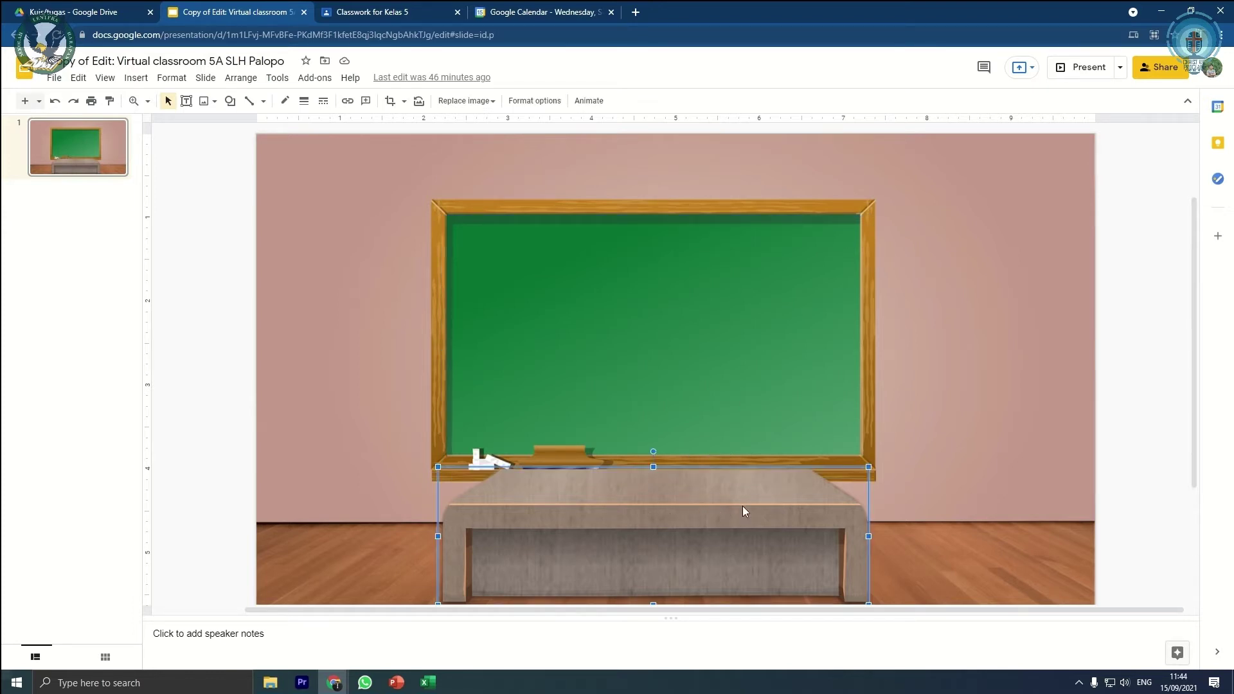
click(971, 418)
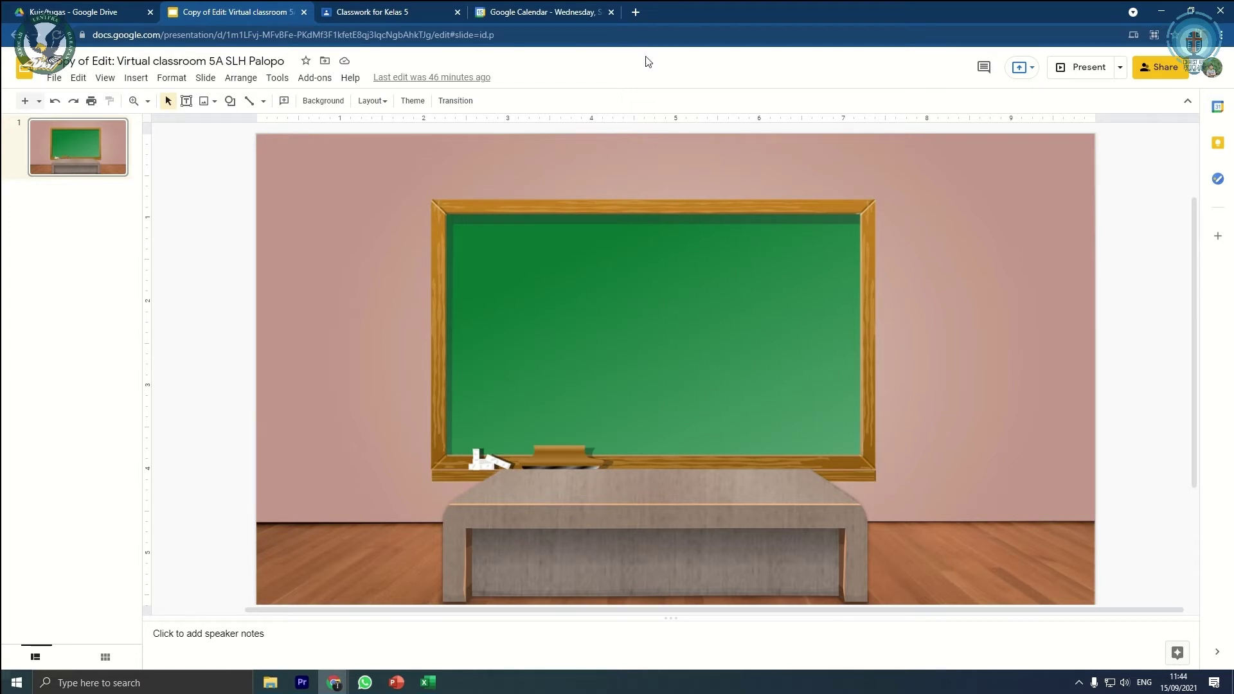
Create a blank Google Slides presentation in a new browser tab.
click(634, 12)
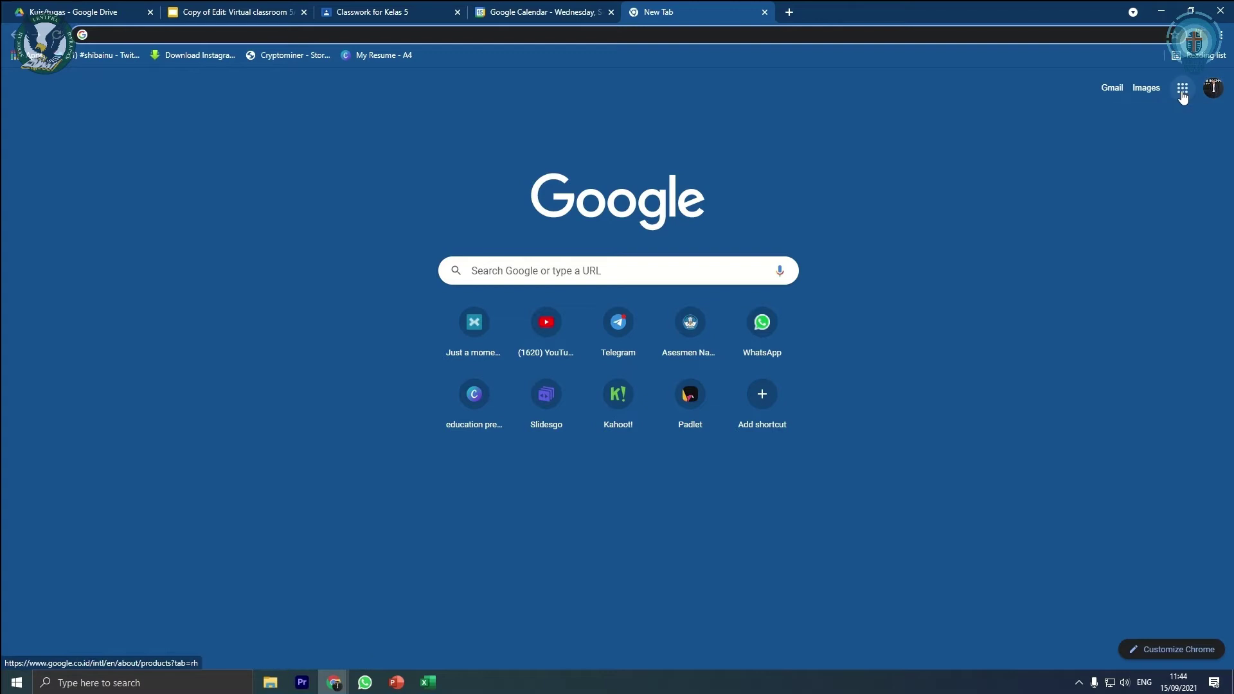
click(1182, 90)
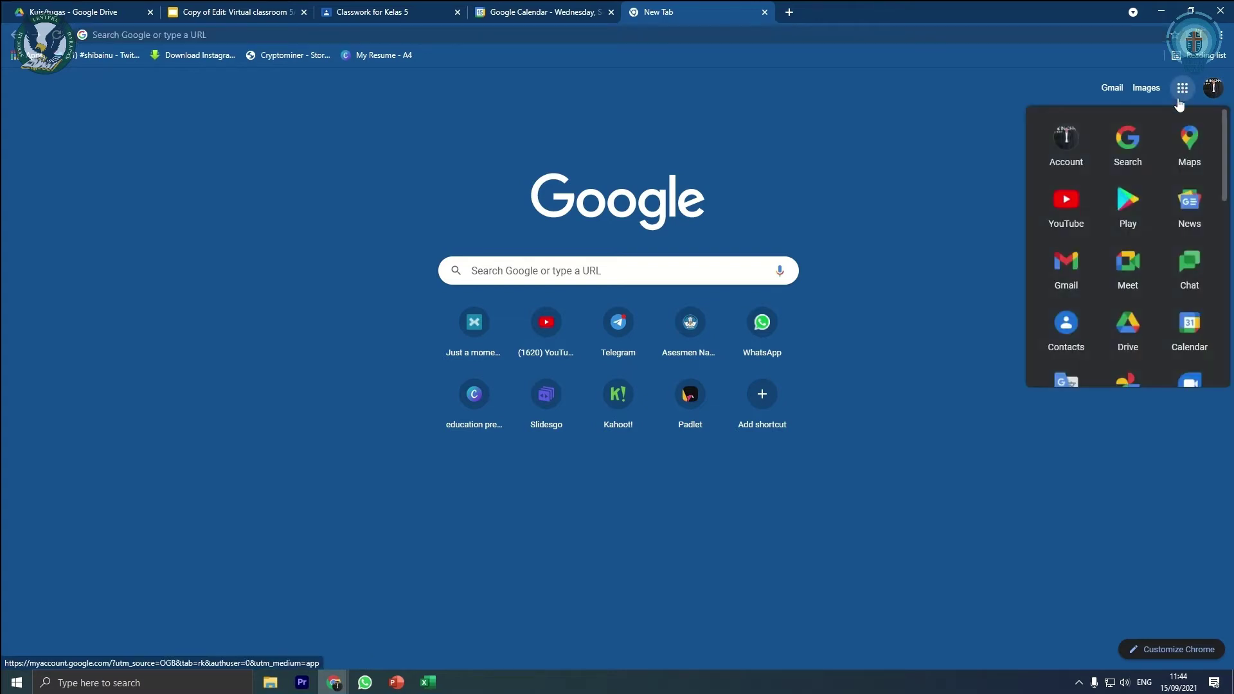
scroll(1158, 259, down, 5)
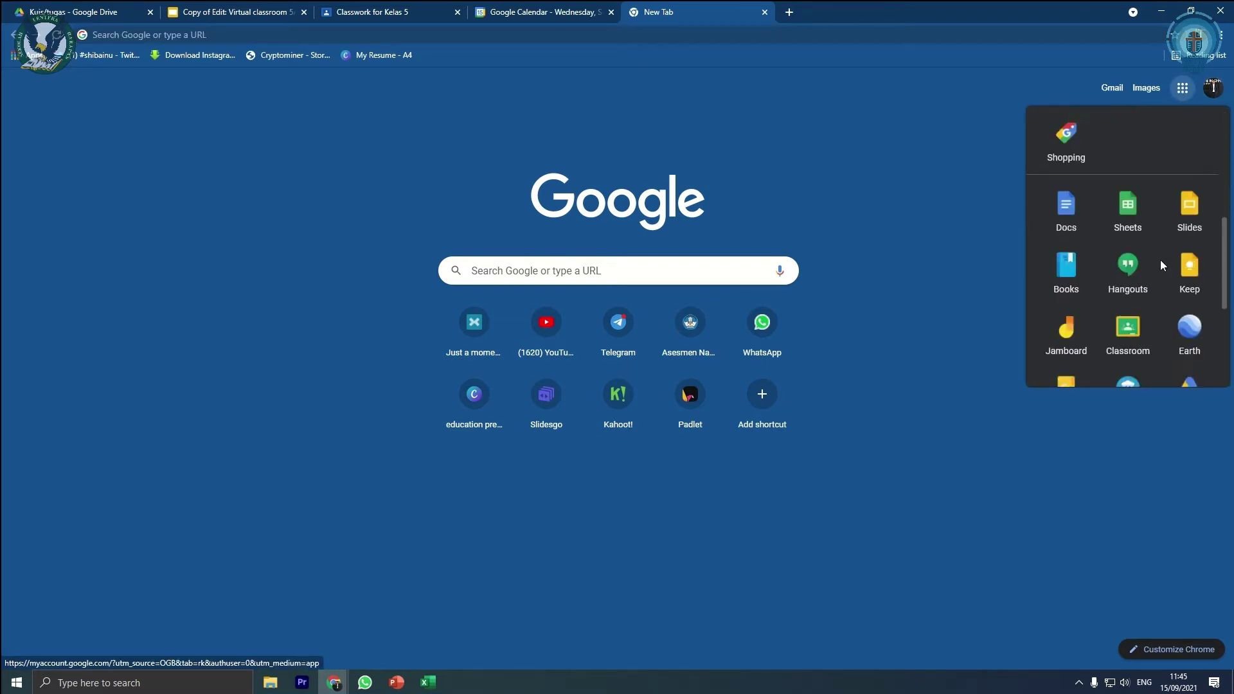
click(1189, 209)
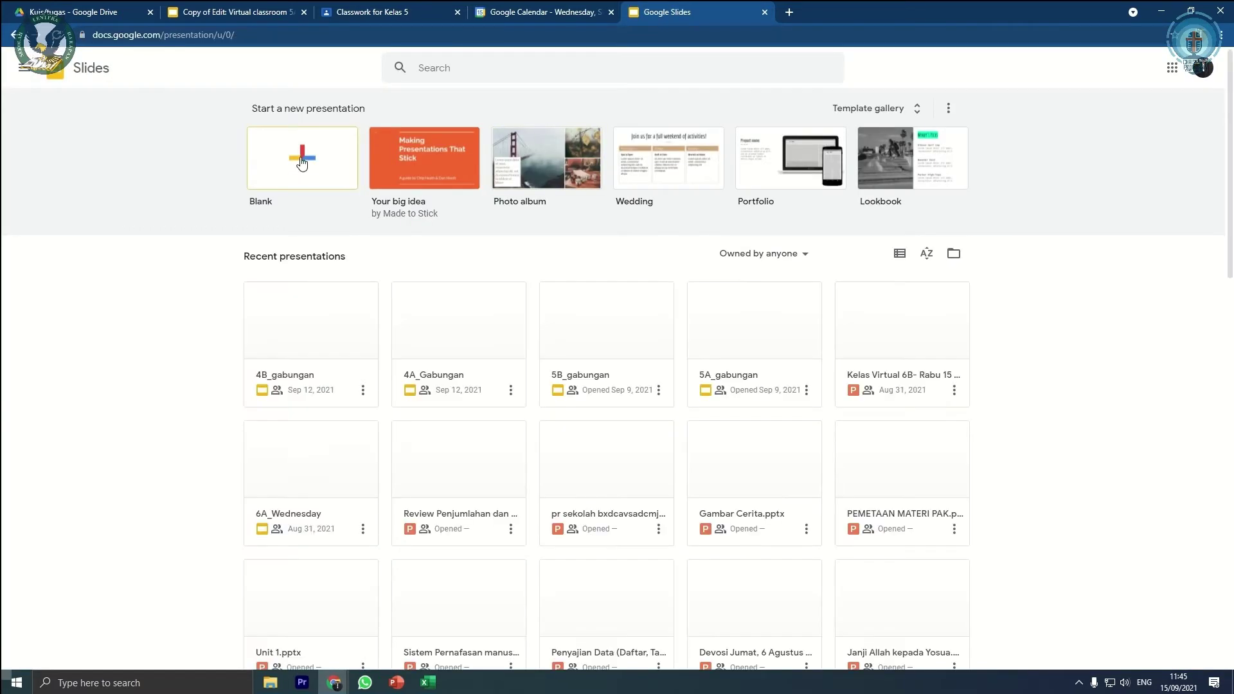
click(303, 159)
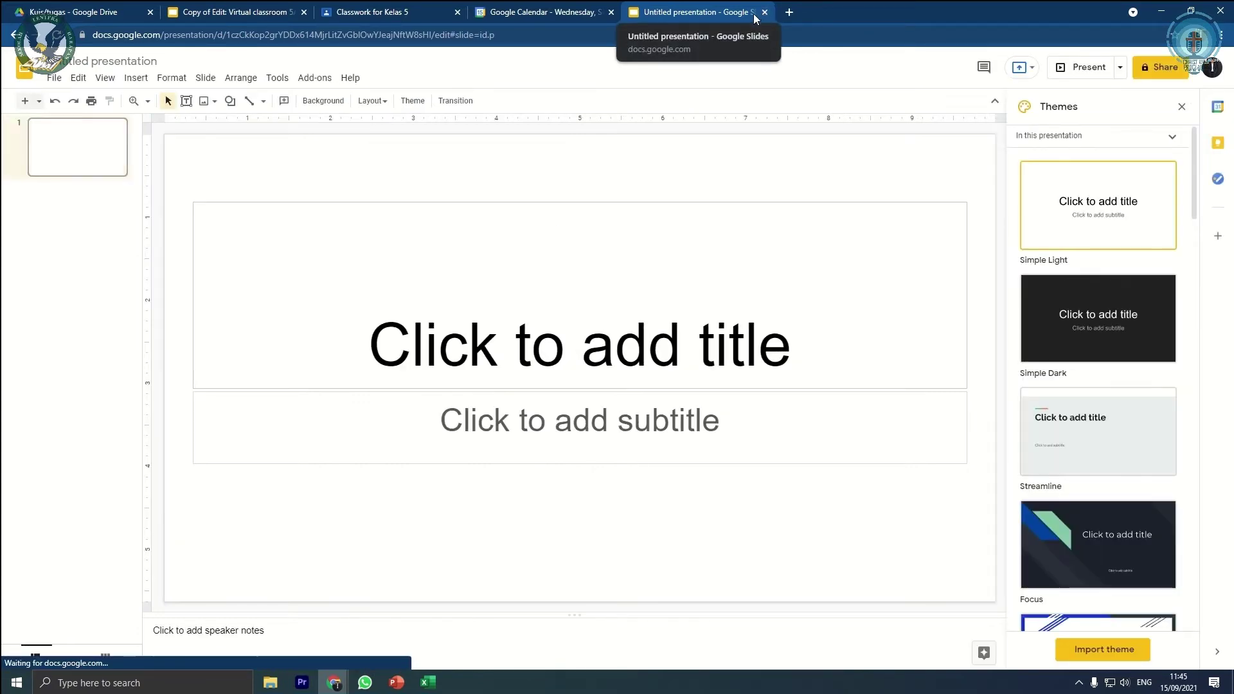
Check the options available on the blank slide and close the untitled presentation to return to the virtual classroom presentation.
right_click(252, 171)
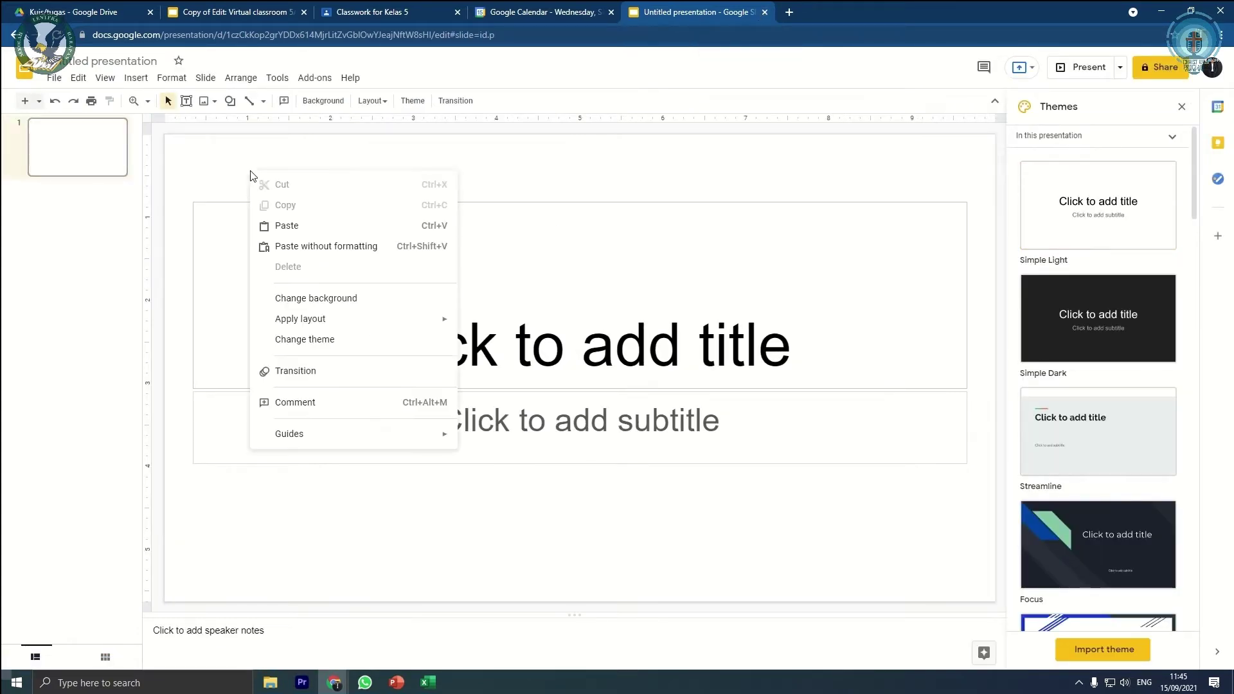
click(513, 161)
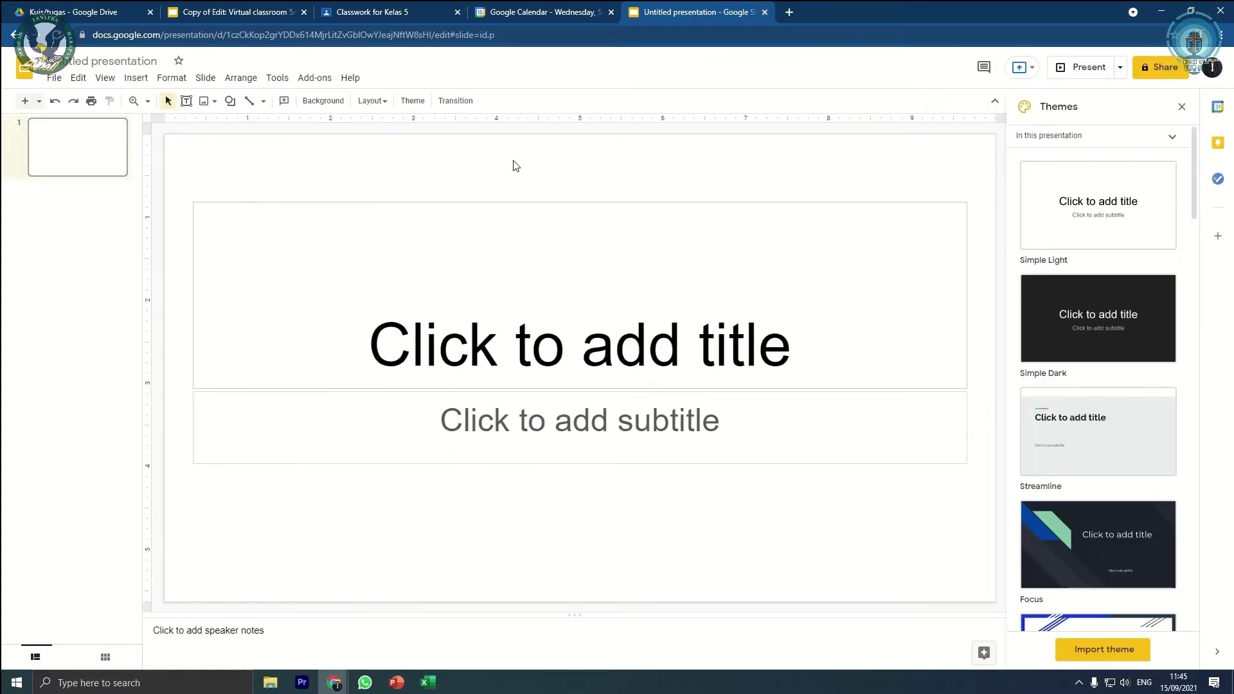
click(764, 12)
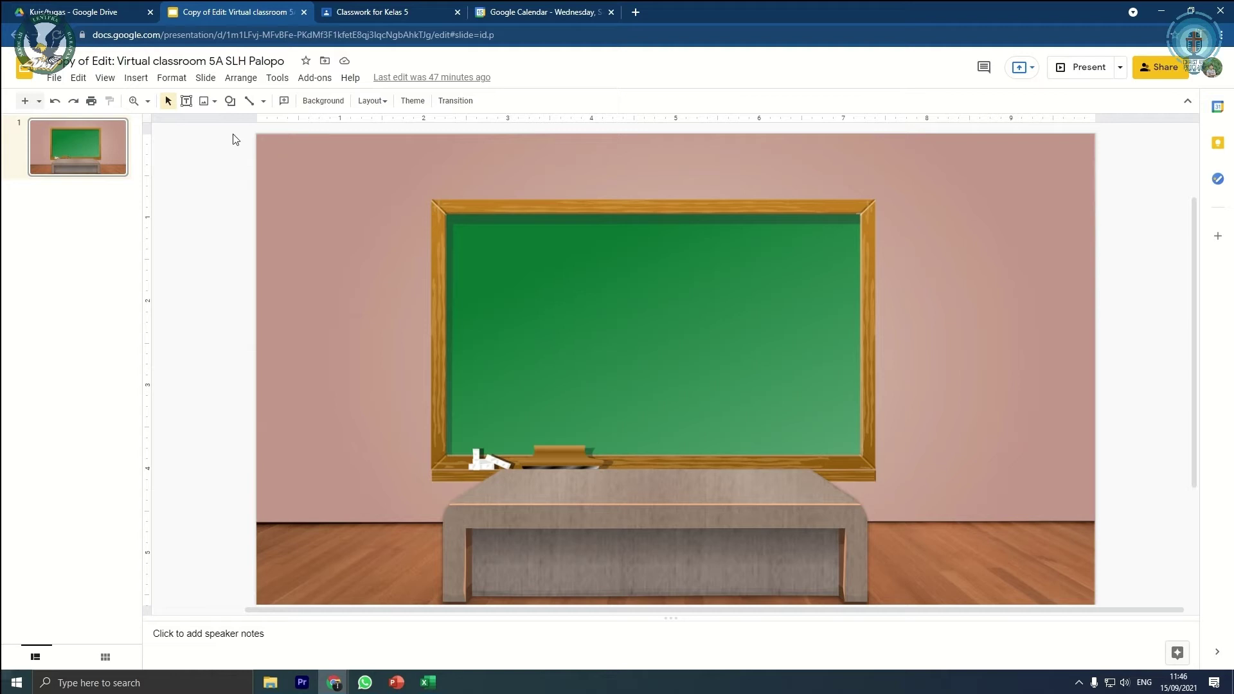
Search the web for "google classroom png" images and insert the Google Classroom logo into the slide.
click(137, 80)
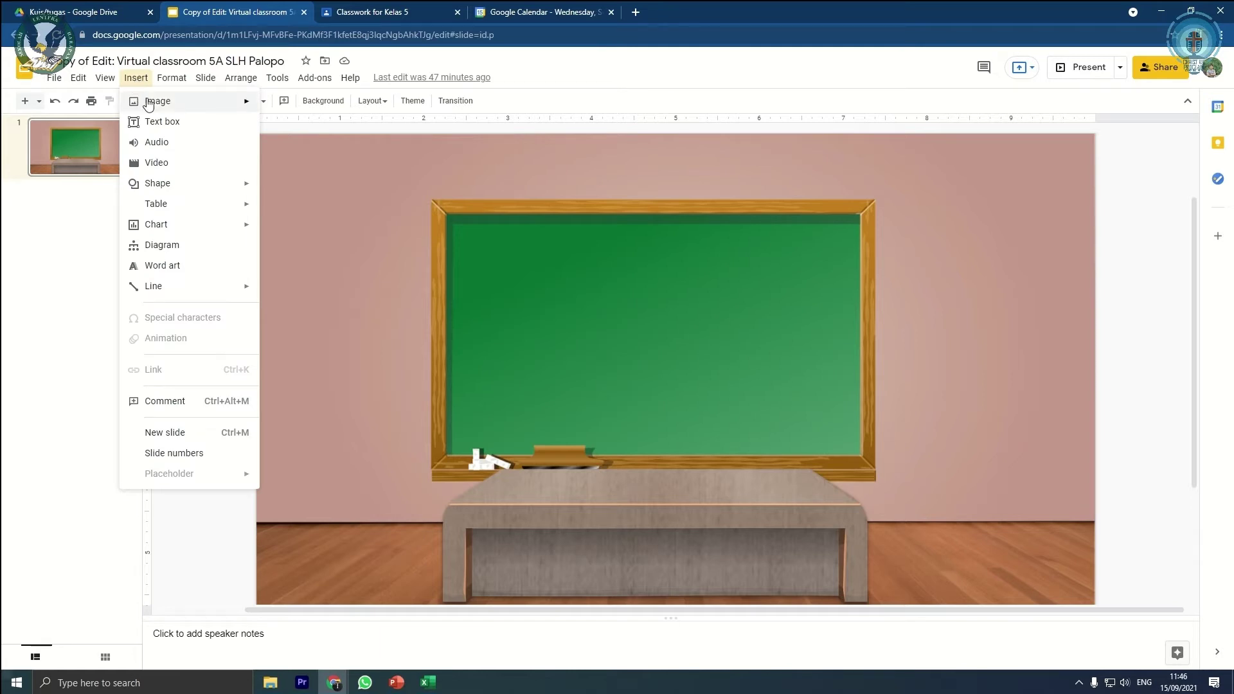
mouse_move(149, 104)
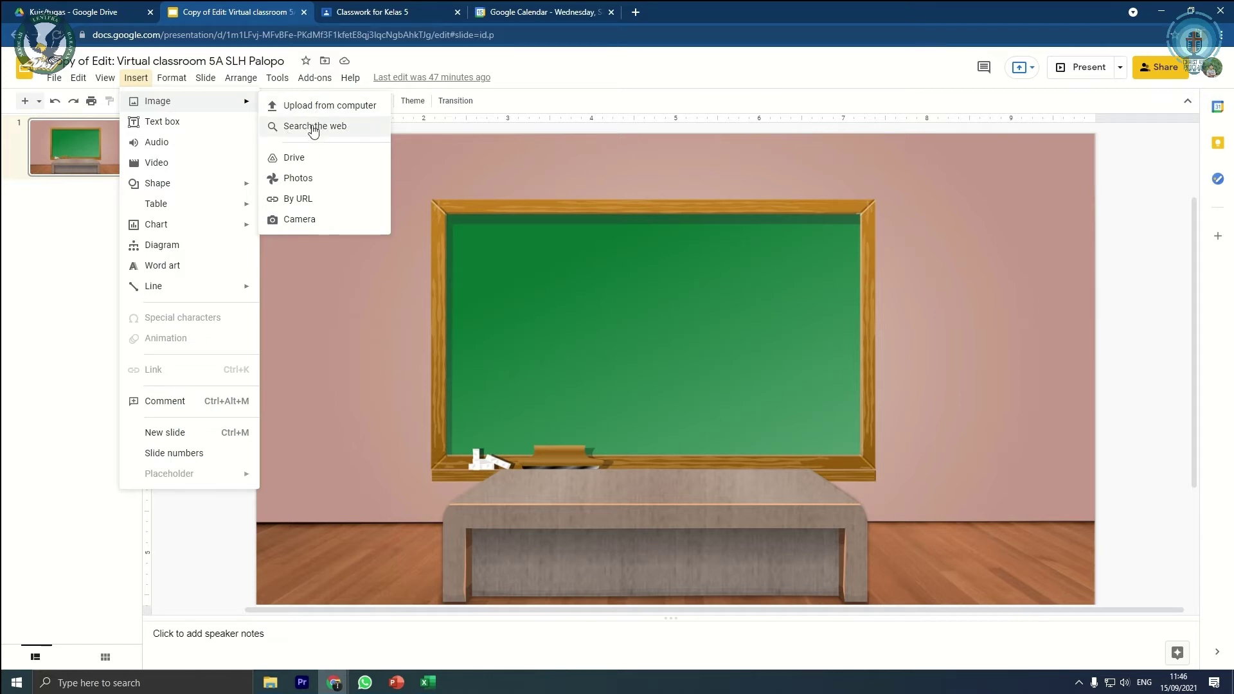
click(323, 125)
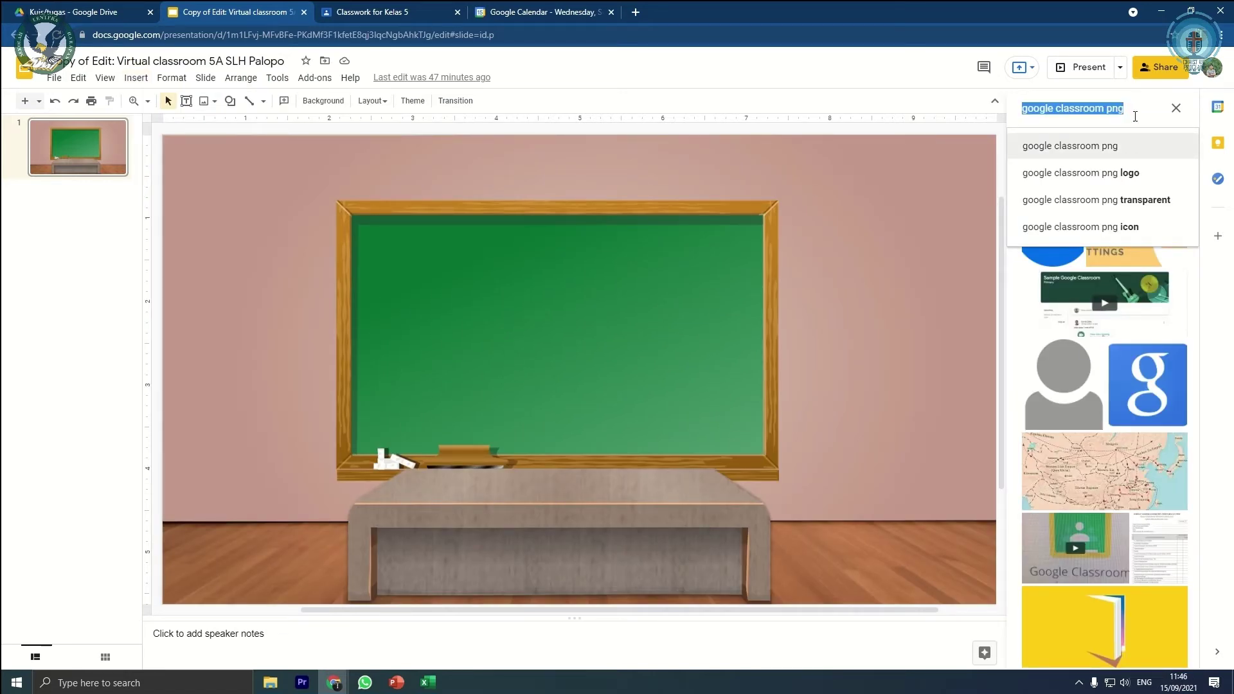
click(1133, 116)
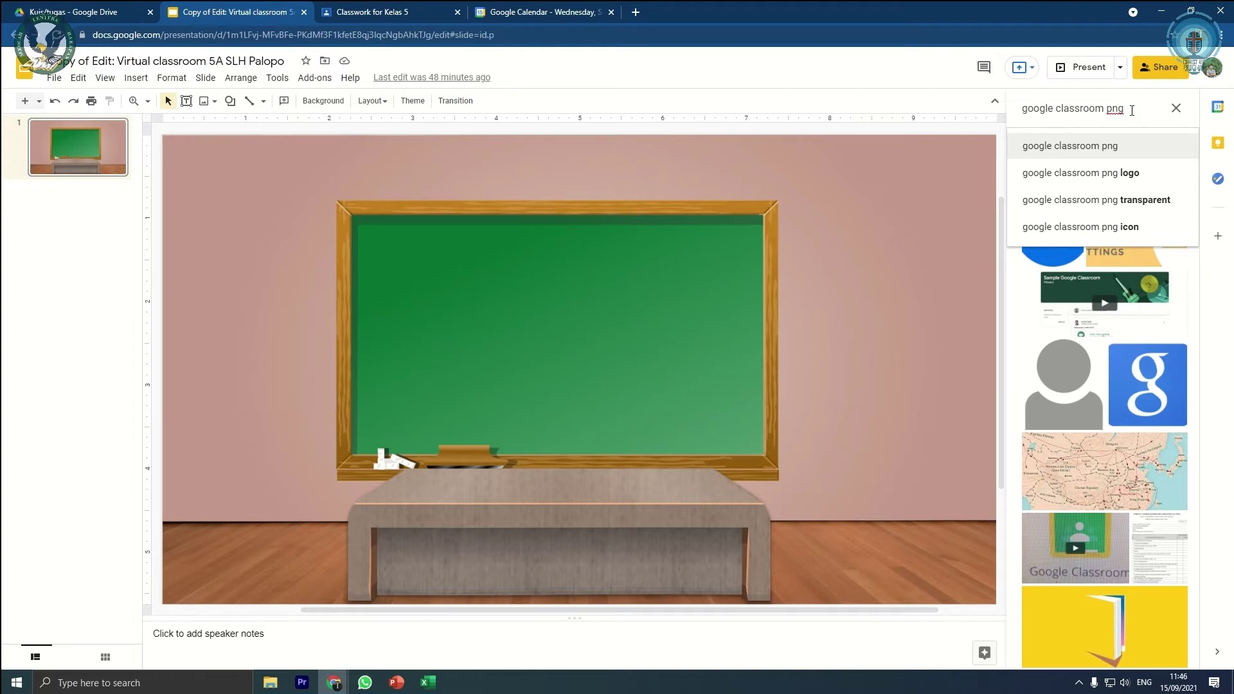
drag(1132, 111, 1013, 108)
text(google)
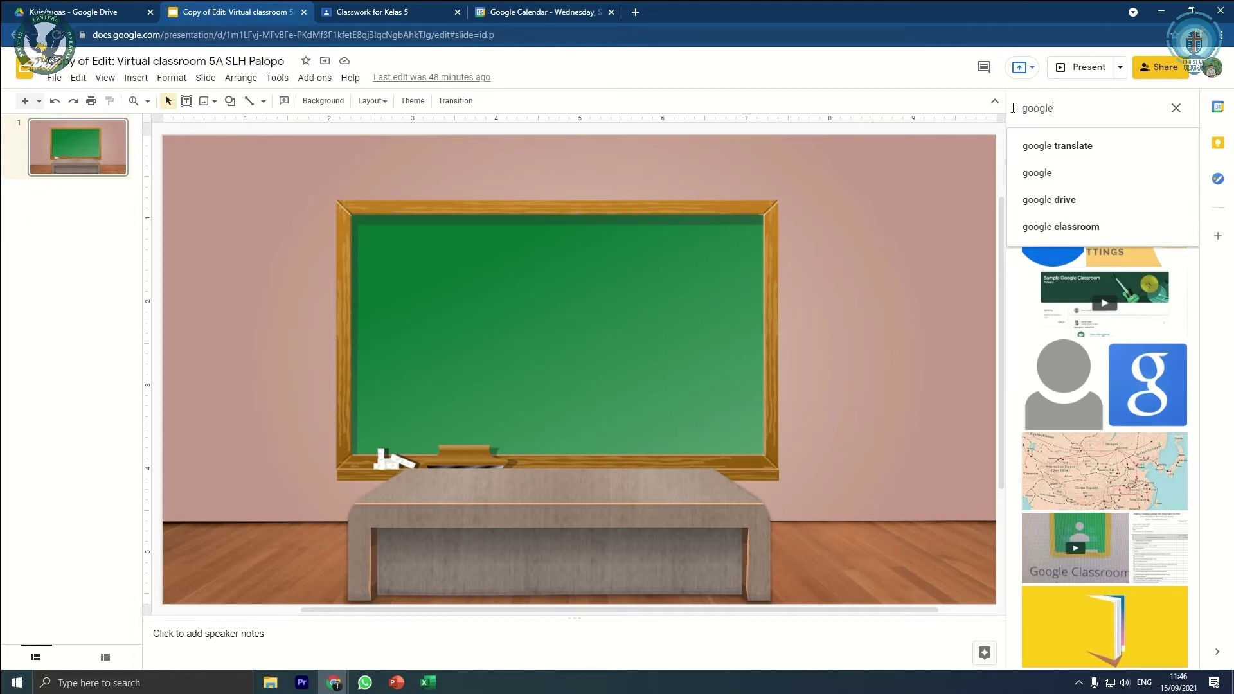
text( classroom)
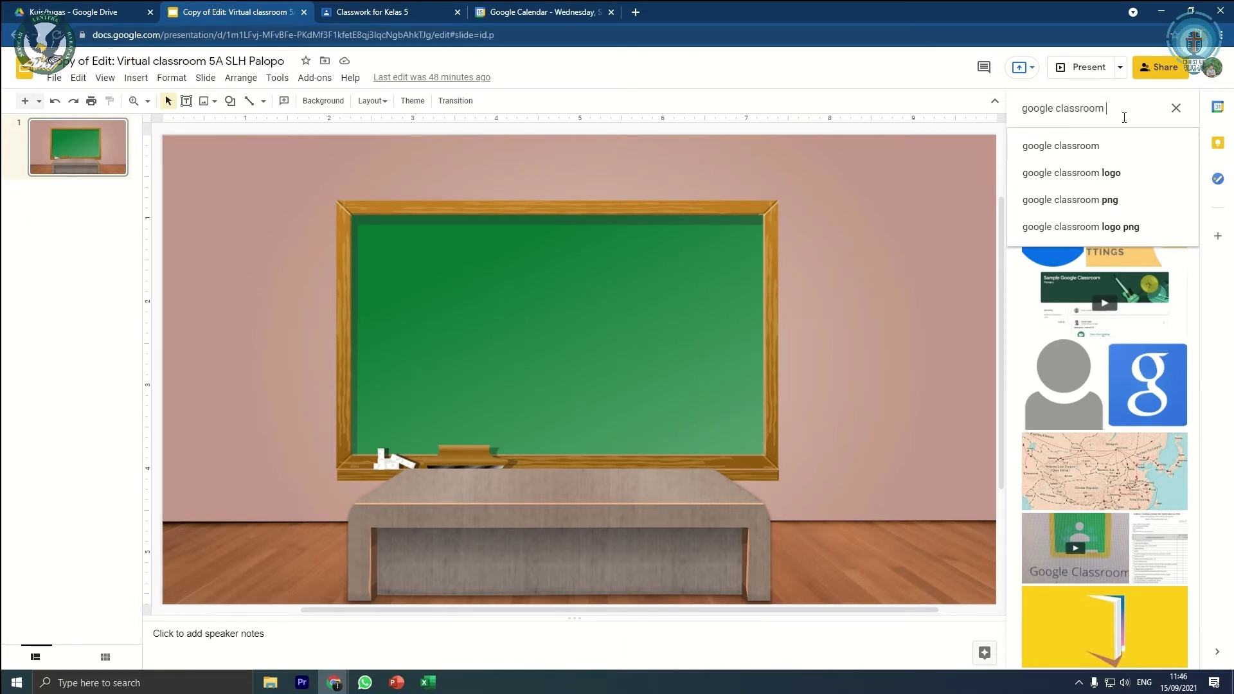
text( png)
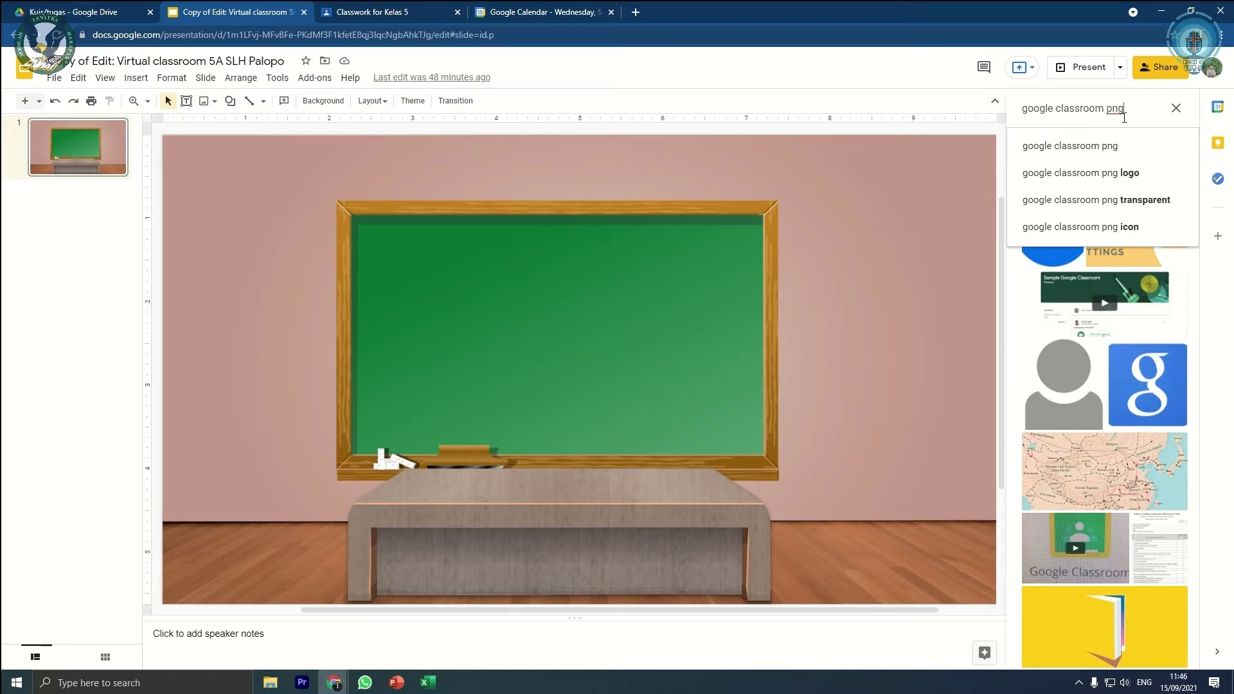
key(Return)
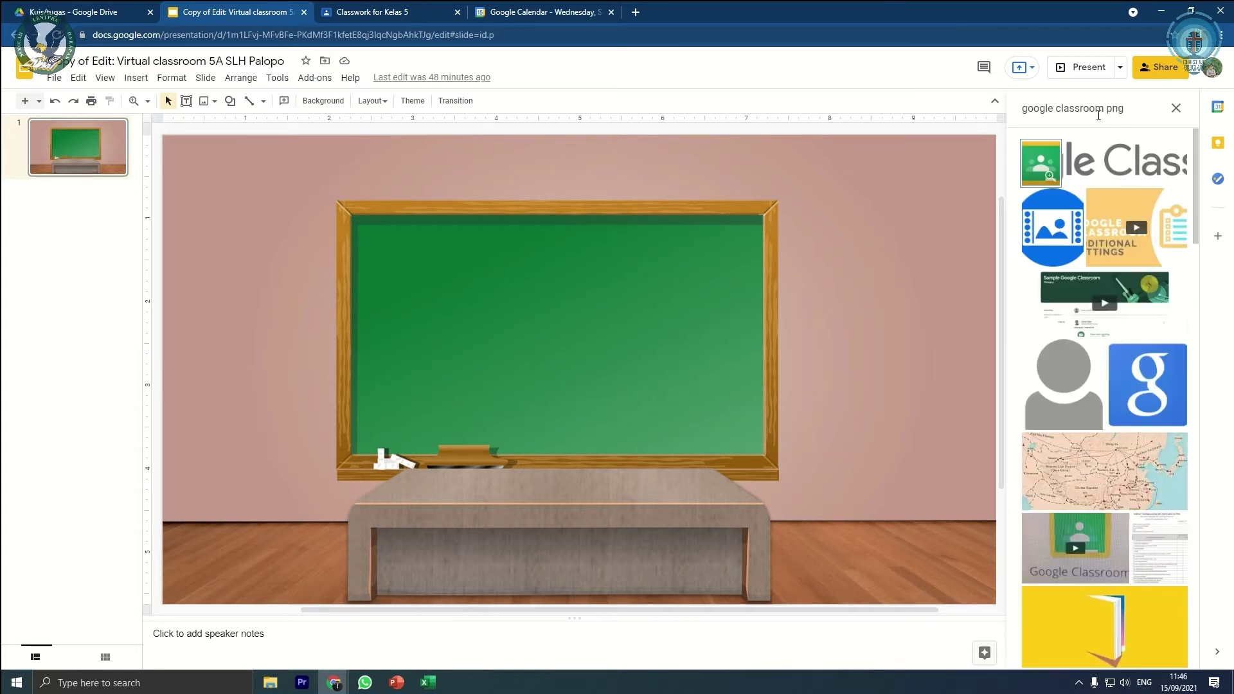
click(1042, 164)
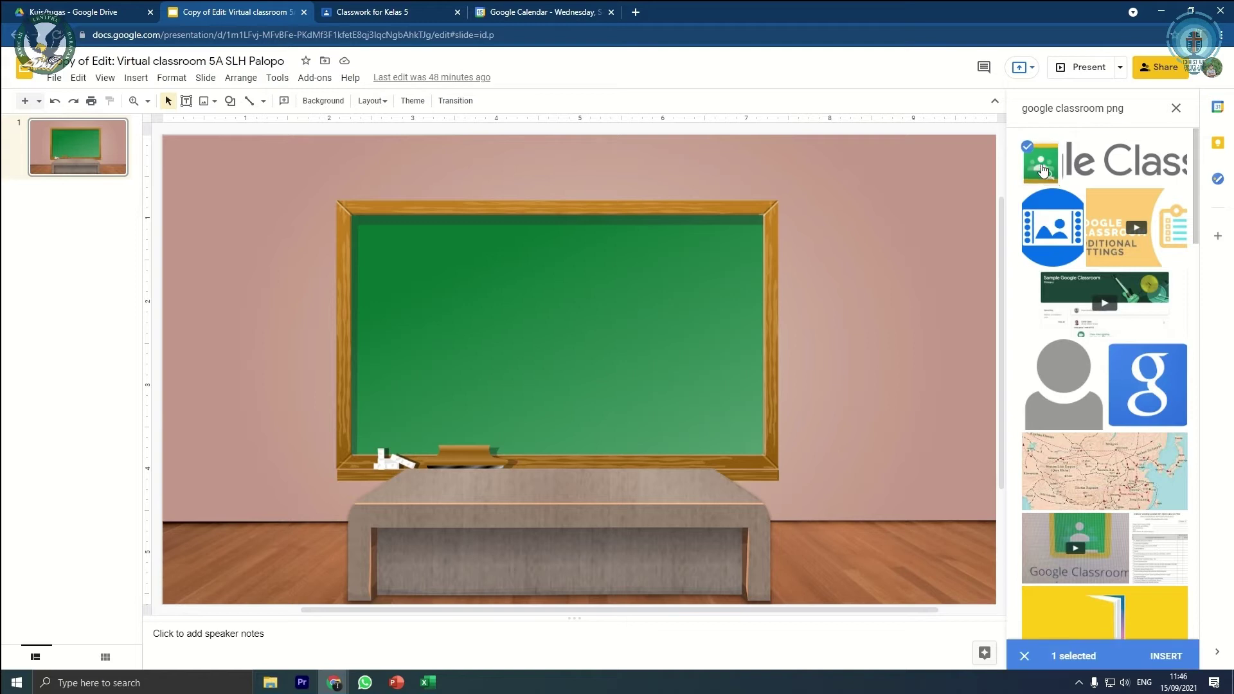
click(1168, 654)
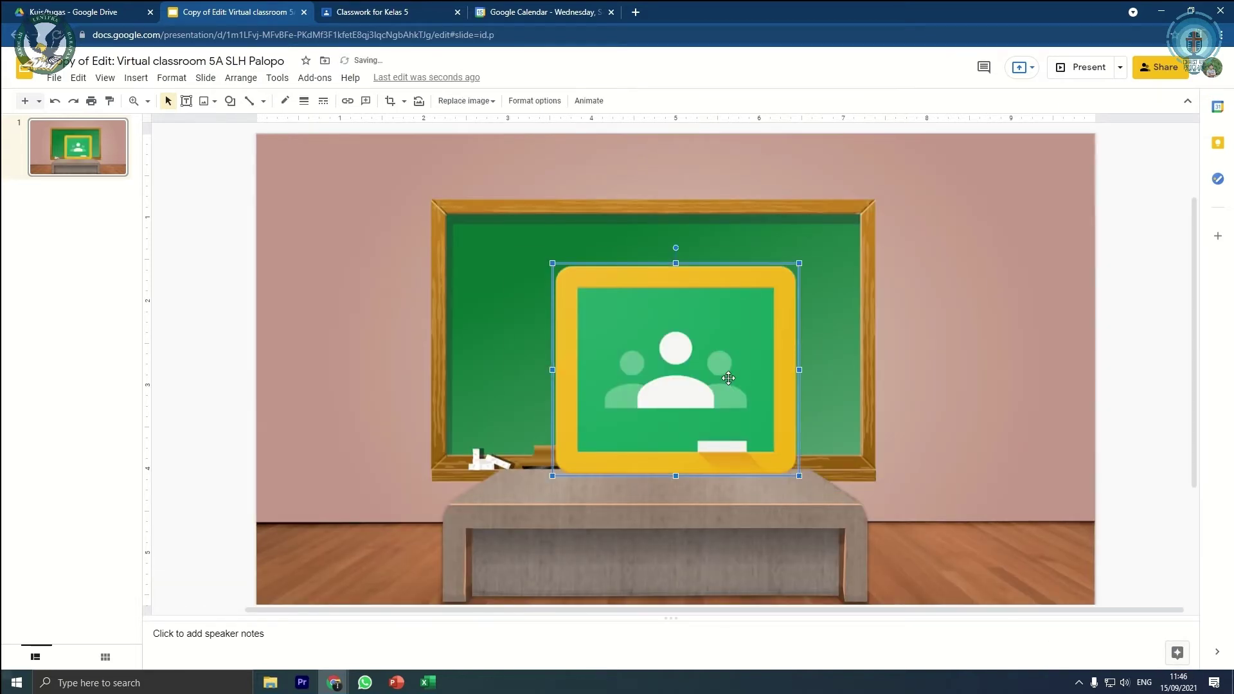
Move the inserted Google Classroom logo around the slide and delete it.
drag(732, 380, 461, 318)
drag(380, 290, 404, 249)
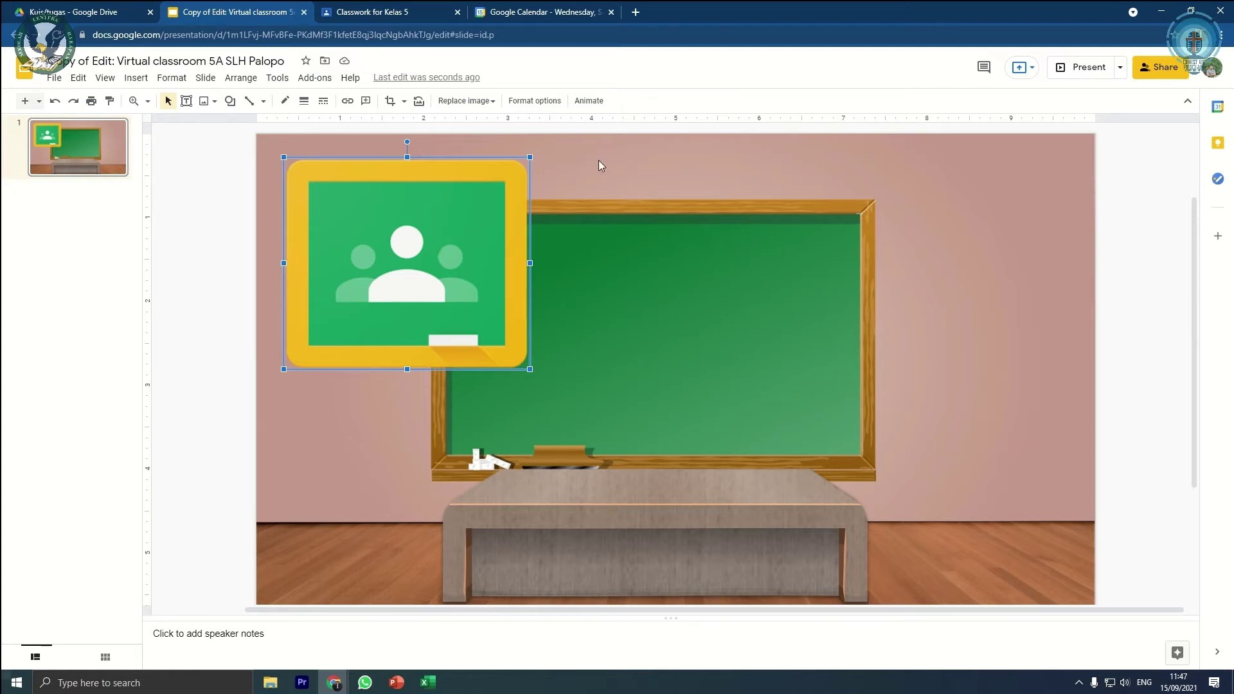
drag(421, 237, 793, 243)
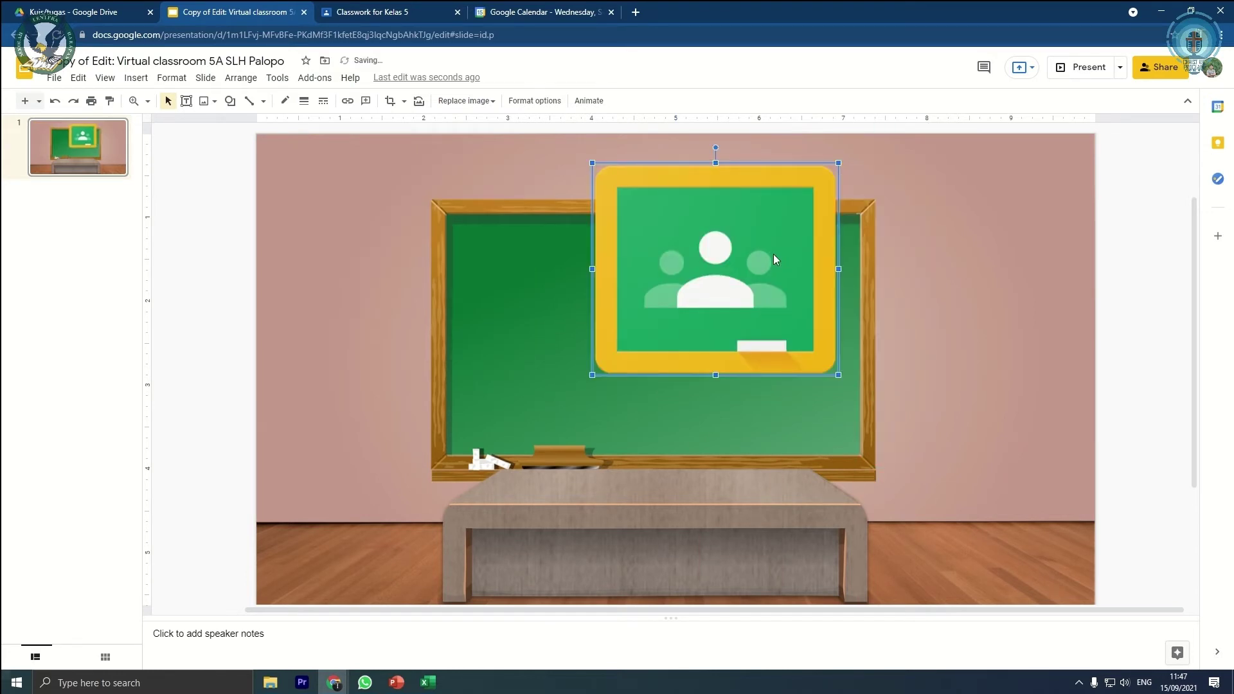
key(Delete)
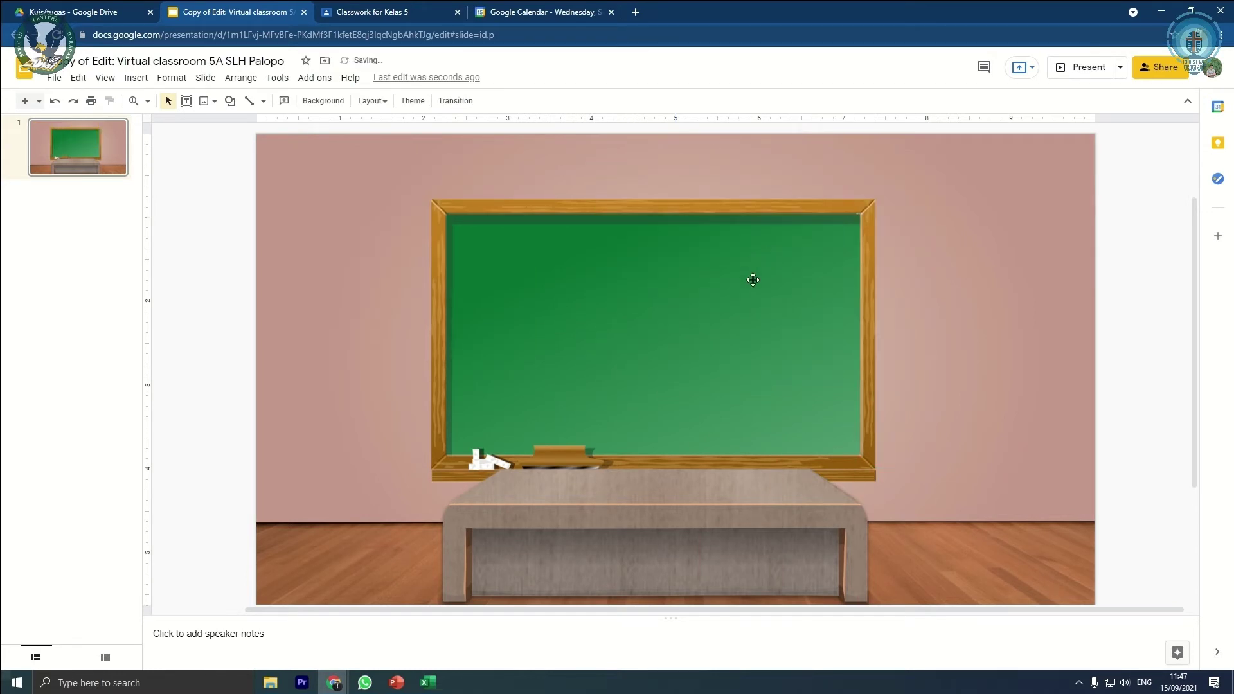
Move the LENTERA school sign from above the slide into the upper-left corner of the classroom wall.
scroll(806, 284, up, 3)
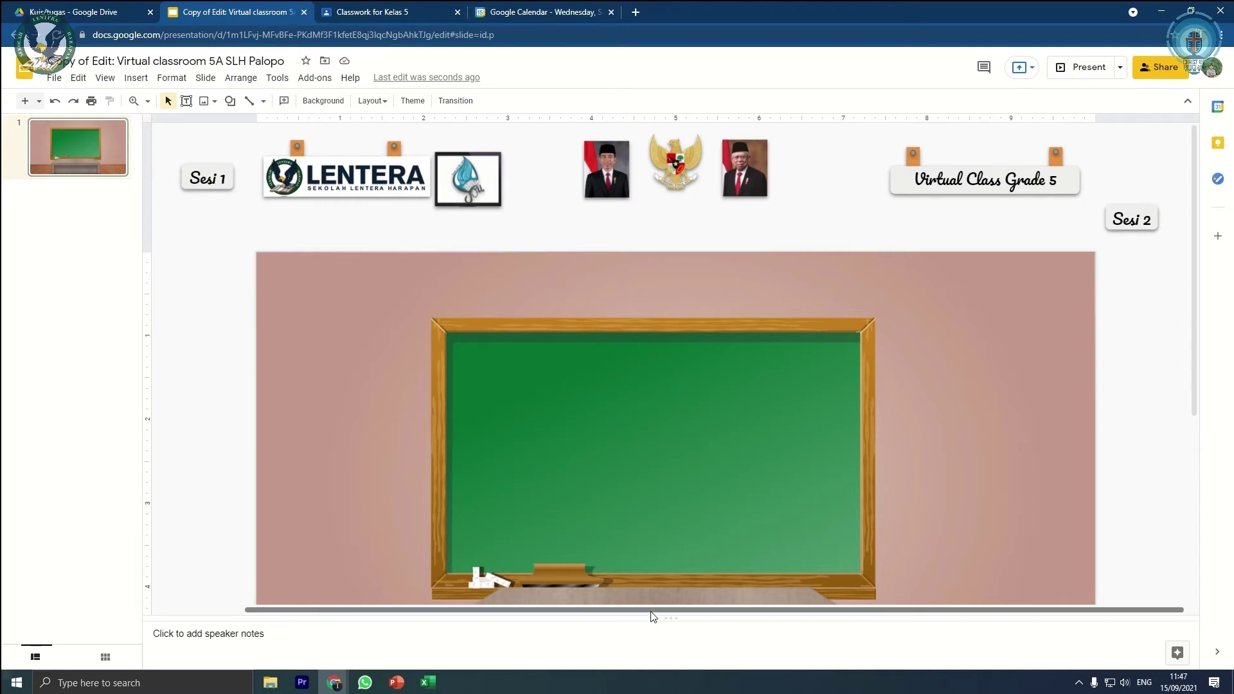
mouse_move(651, 614)
mouse_down()
mouse_move(563, 615)
mouse_move(658, 609)
mouse_up()
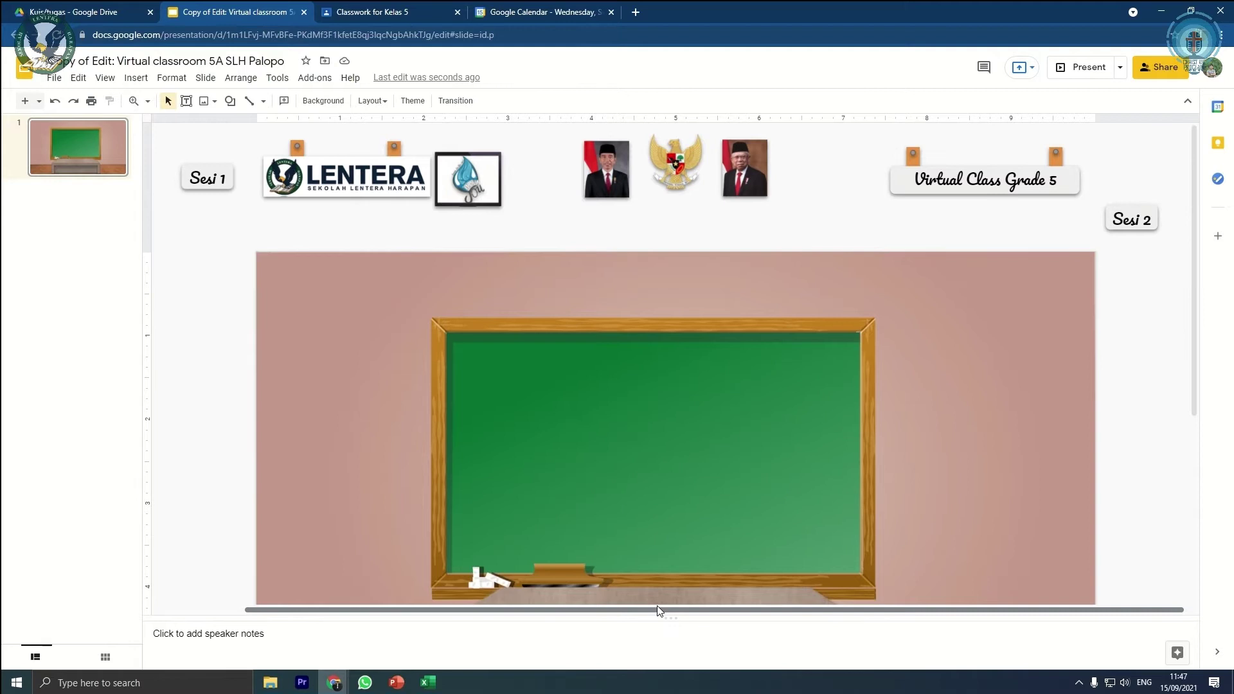
click(360, 167)
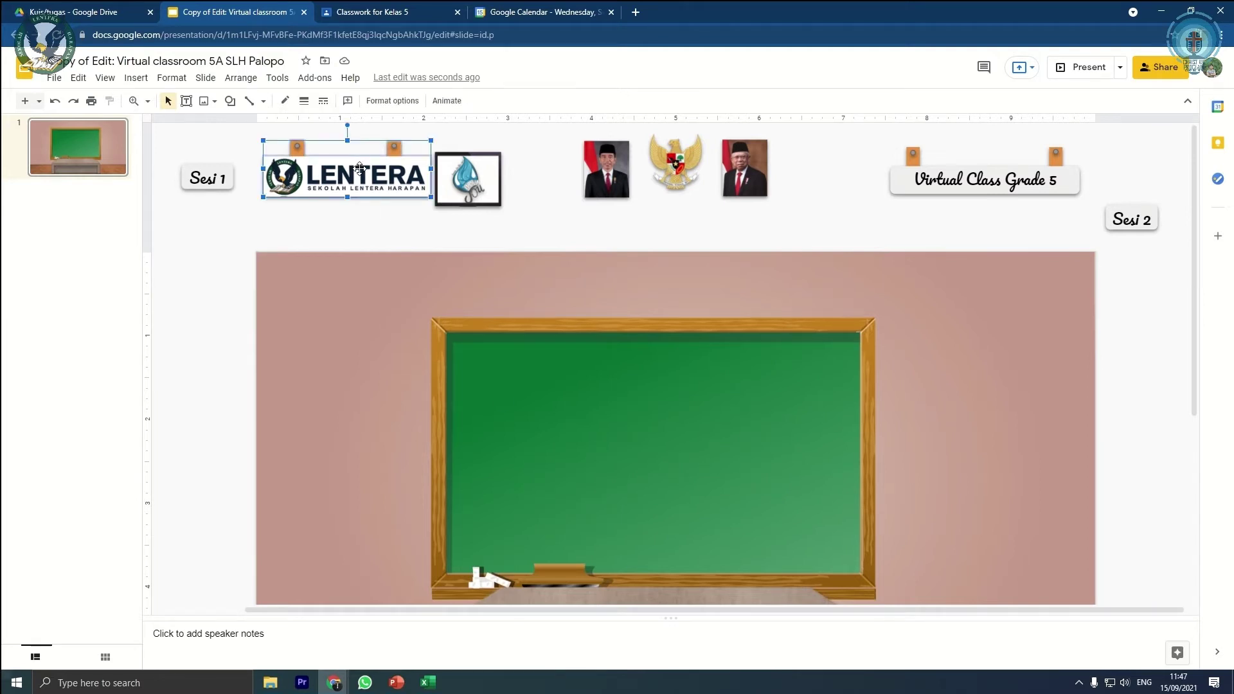
key(Down)
key(Down)
key(Down)
key(Down)
key(Down)
key(Down)
key(Down)
key(Down)
key(Down)
key(Down)
key(Down)
key(Down)
key(Down)
key(Down)
key(Down)
key(Down)
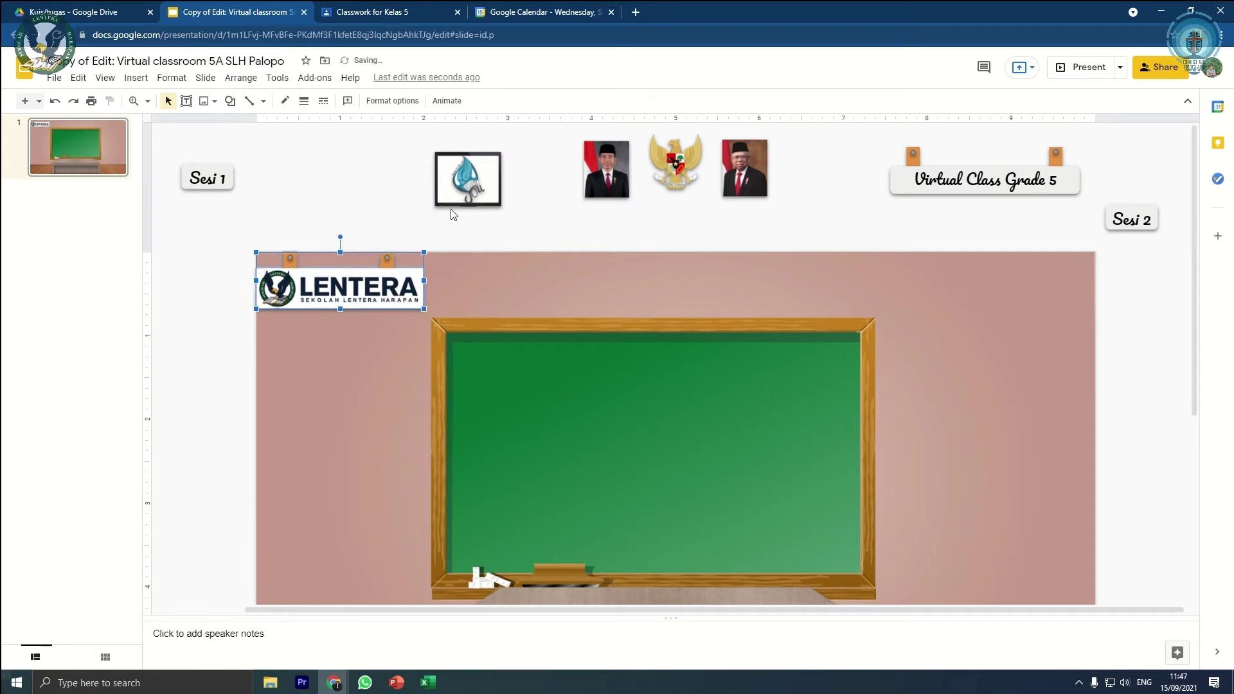
click(575, 221)
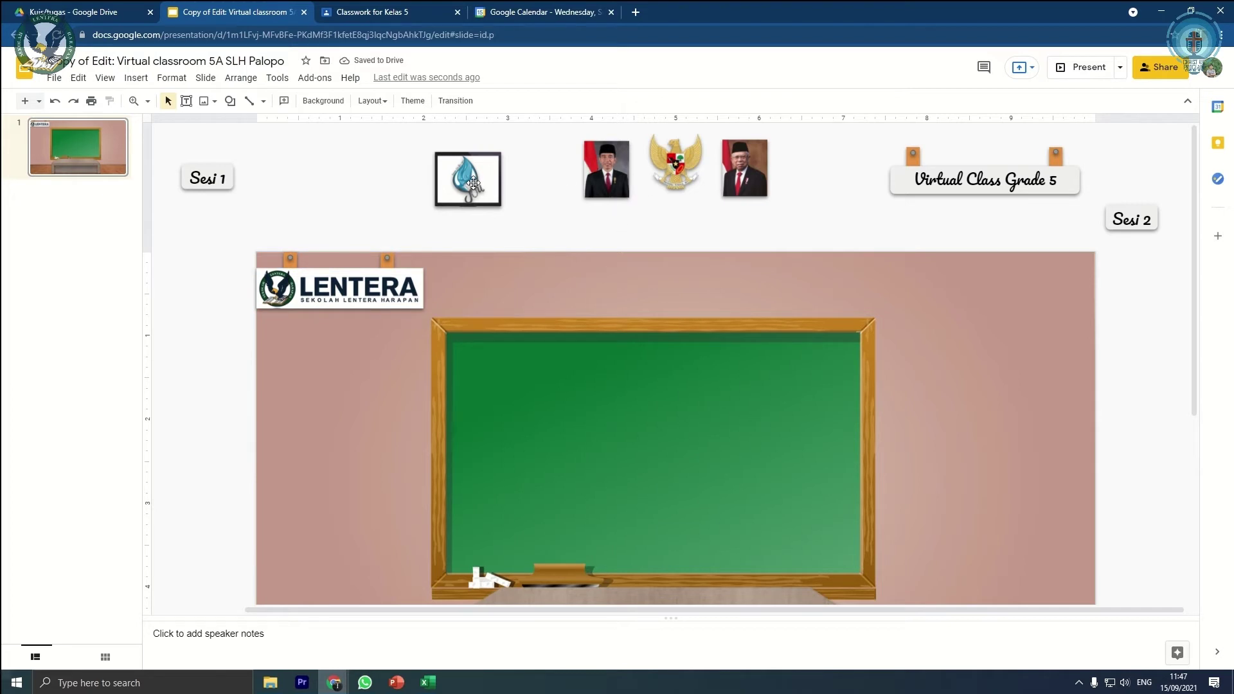
Move the framed water drop picture straight down onto the classroom wall, beside the LENTERA sign.
click(496, 181)
key(Down)
key(Down)
key(Down)
key(Down)
key(Down)
key(Down)
key(Down)
key(Down)
key(Down)
key(Down)
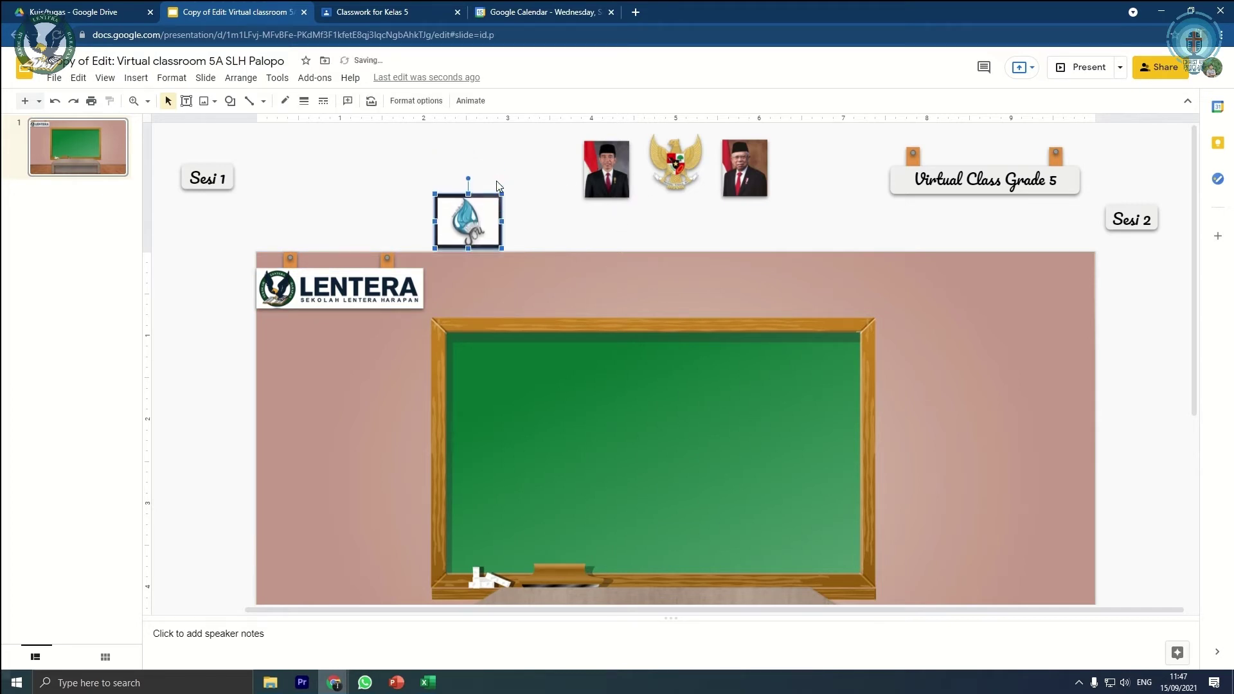
key(Down)
key(Down)
key(Down)
key(Down)
key(Down)
key(Down)
key(Down)
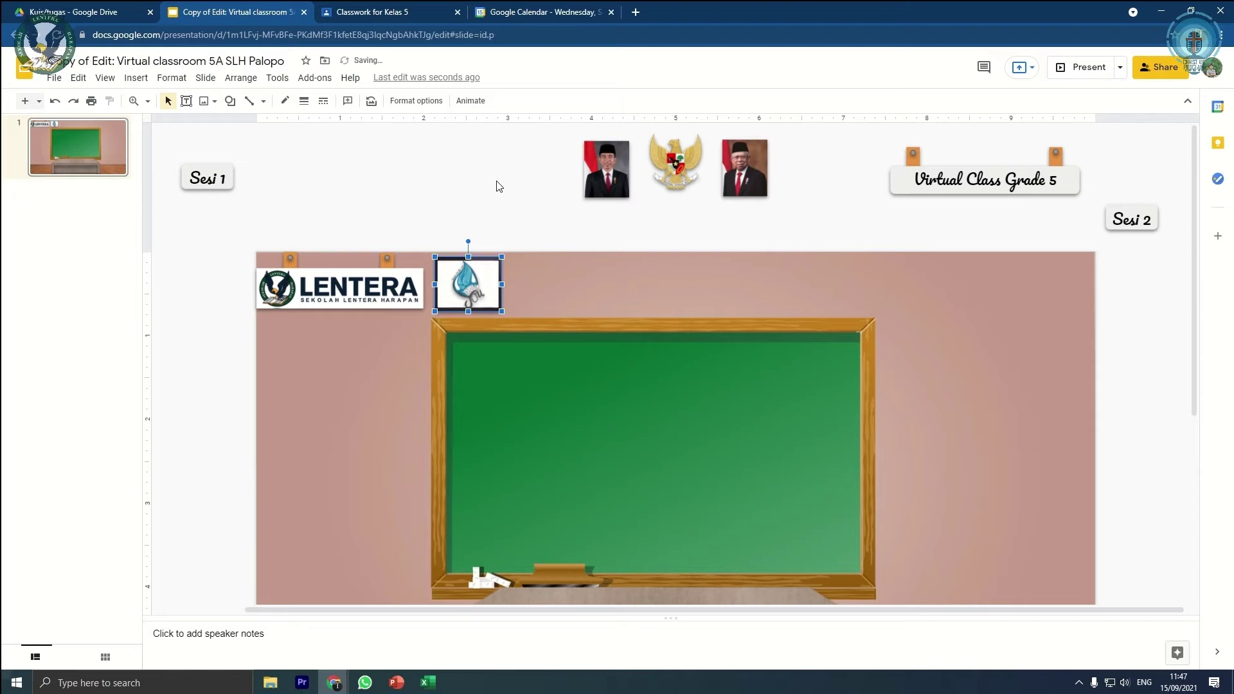
click(476, 189)
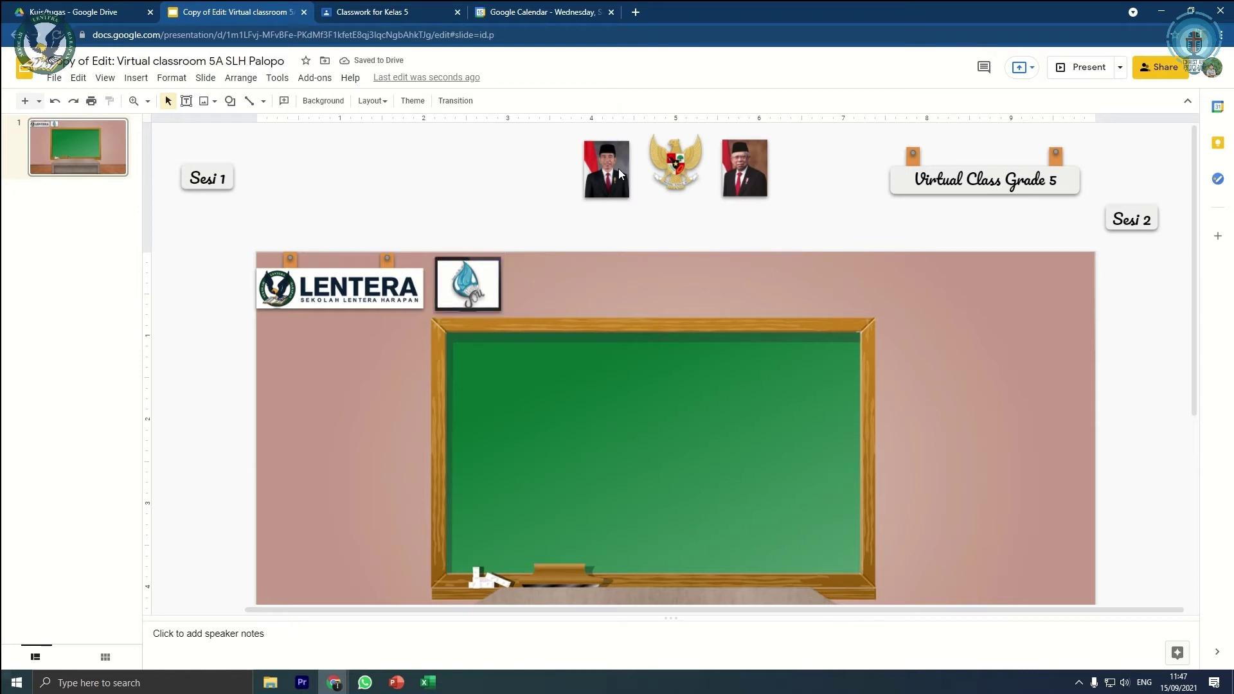